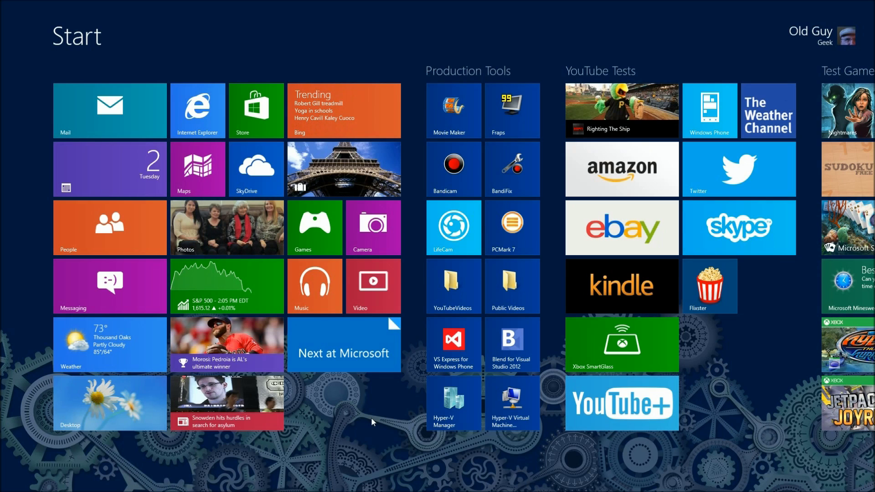
- Search the Windows Store for 'photoshop ex' and pick the Adobe Photoshop Express suggestion
text(ph)
key(BackSpace)
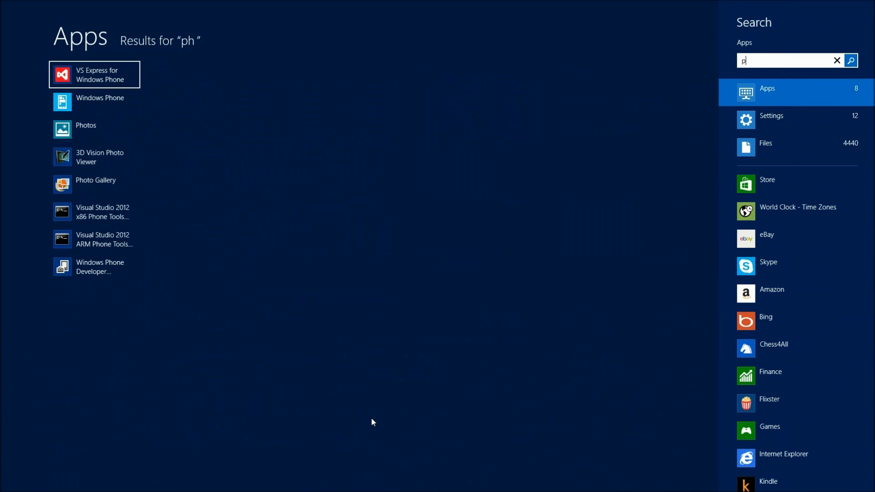
text(hoto)
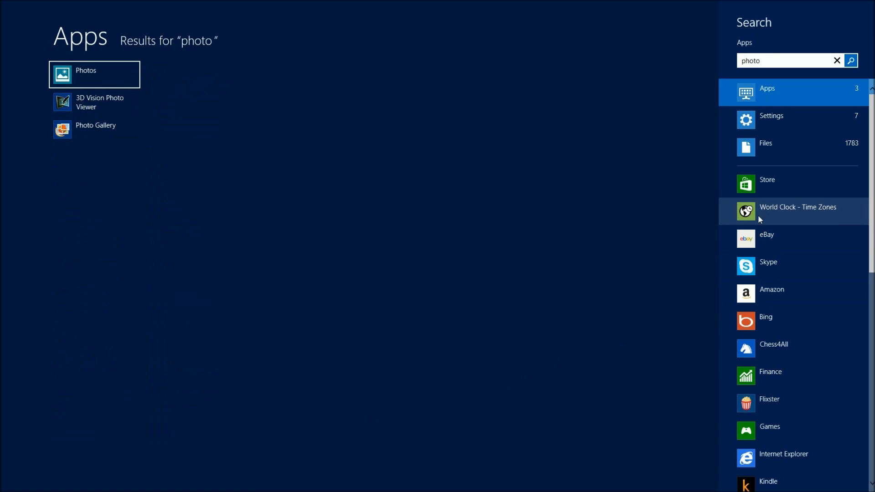
click(774, 188)
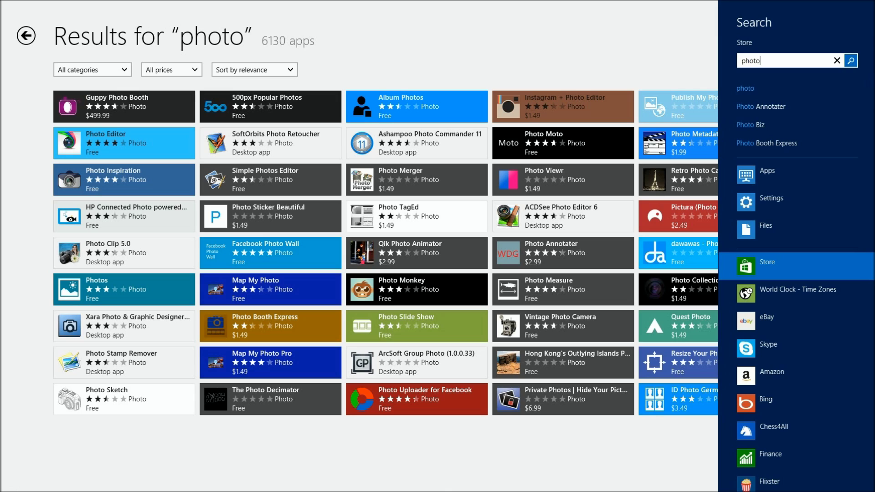
text(shop)
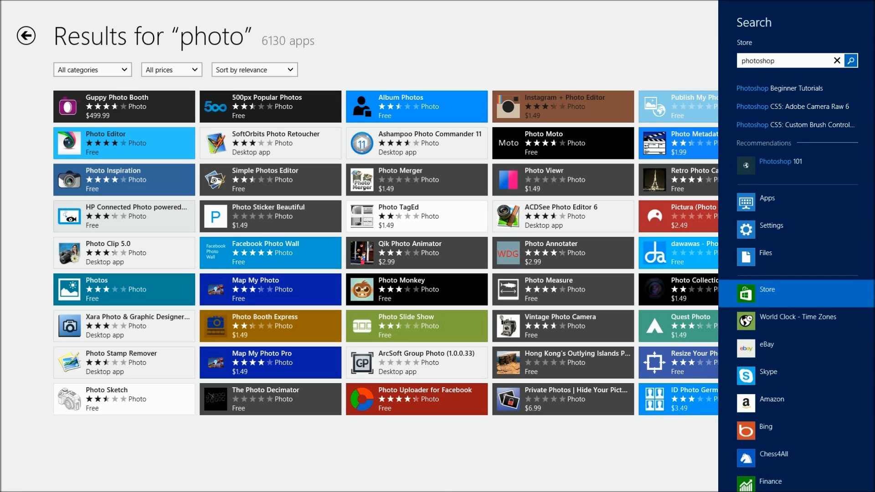
text( ex)
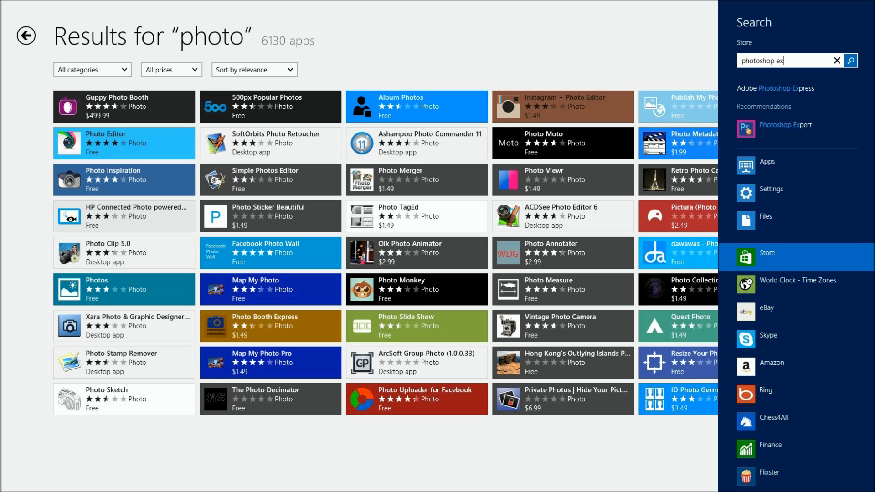
click(786, 87)
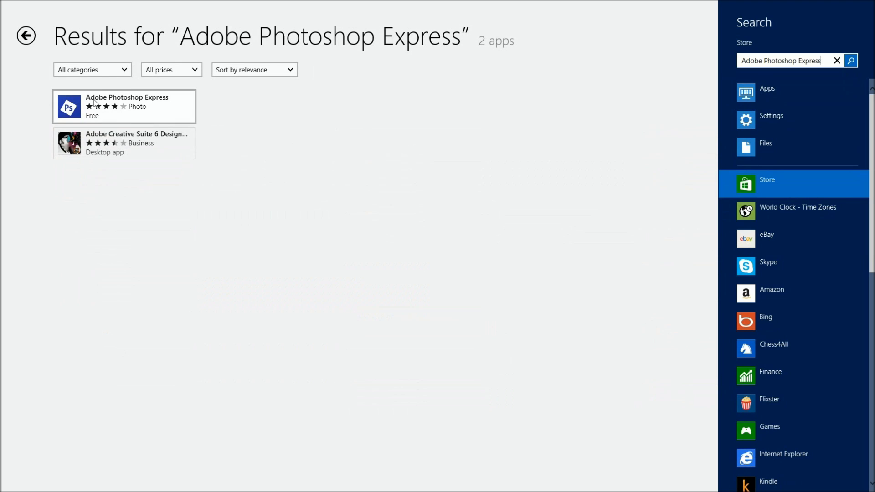
- Review Adobe Photoshop Express's Details and Reviews, then reopen its overview page from the results
click(76, 104)
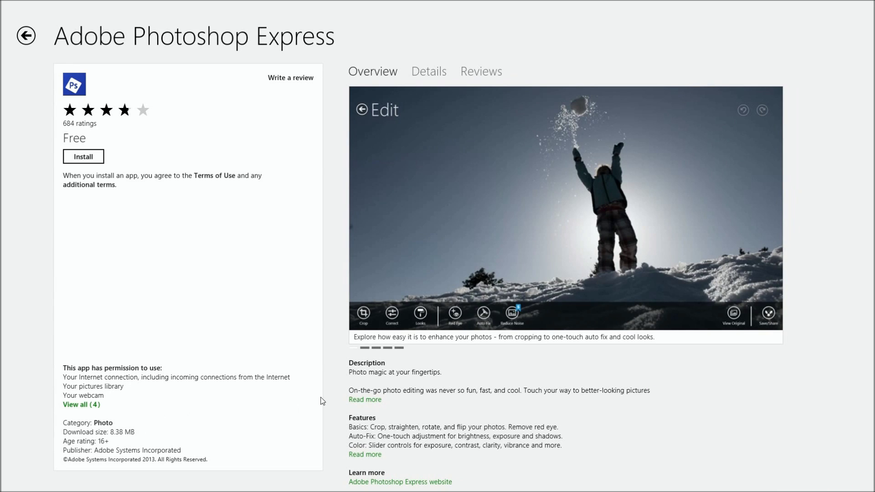
click(434, 76)
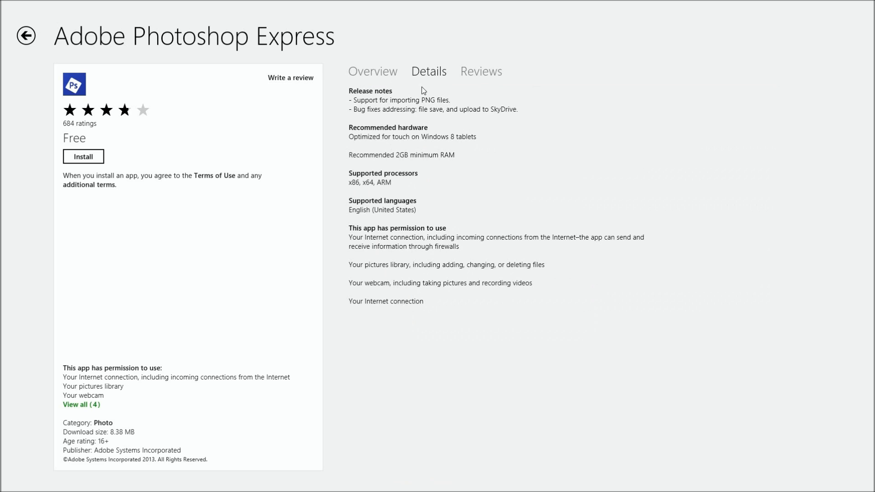
click(479, 75)
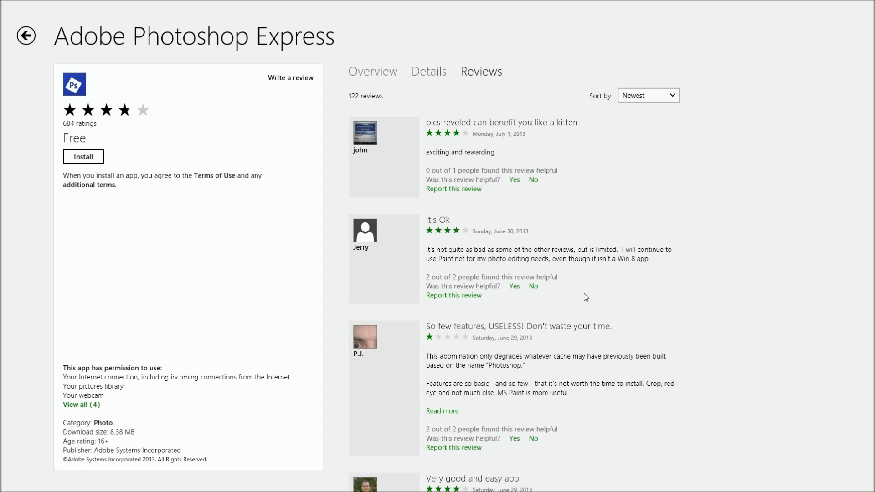
click(26, 35)
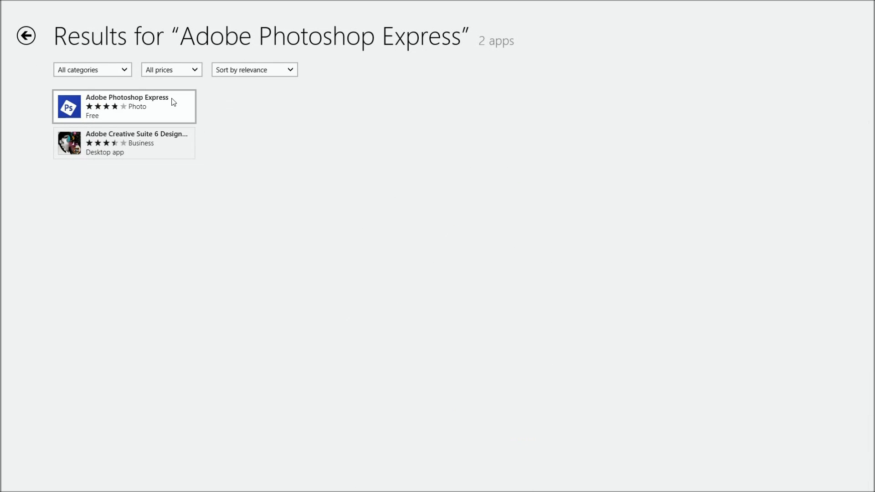
click(163, 105)
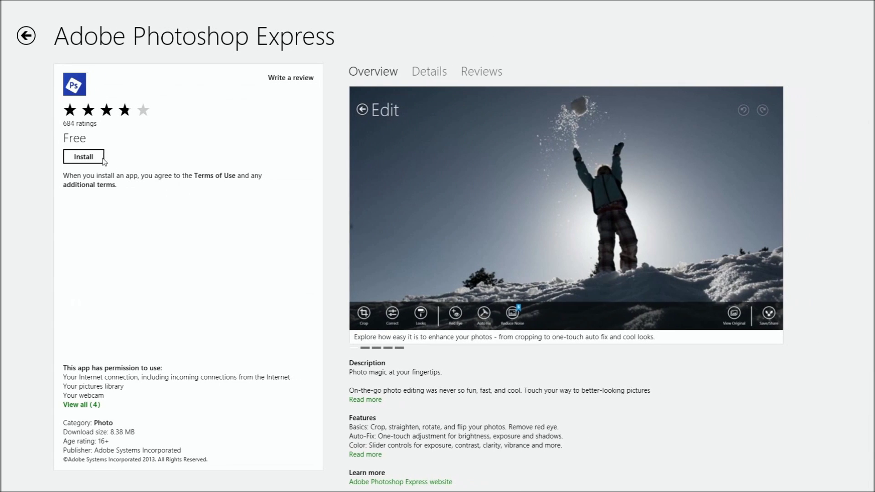
- Install Adobe Photoshop Express, close the Store, and make its Start tile smaller beside Flixster
click(83, 156)
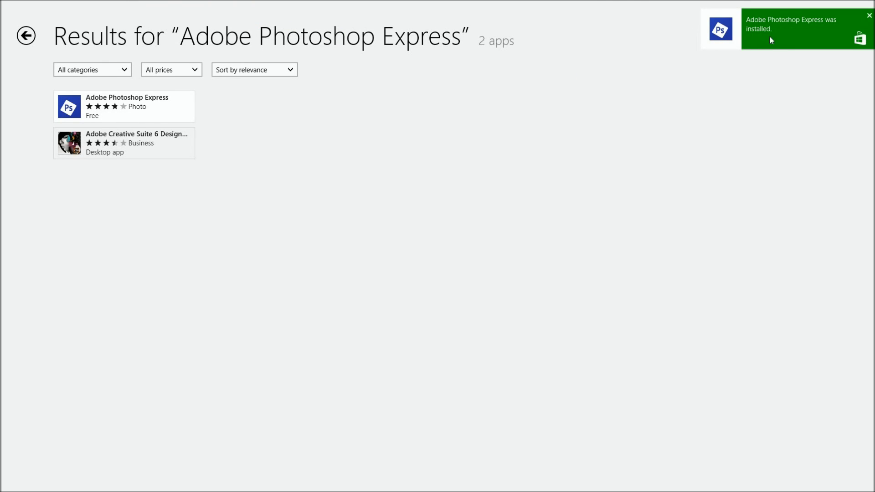
drag(611, 2, 518, 469)
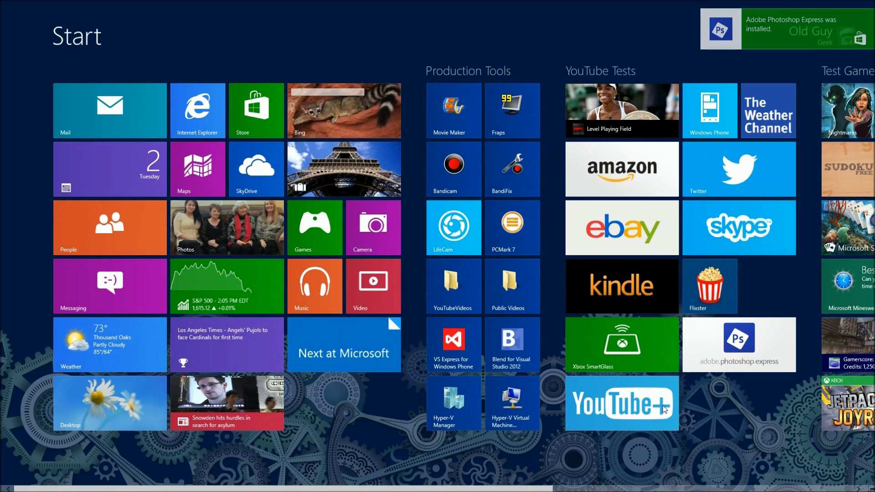
drag(533, 487, 841, 489)
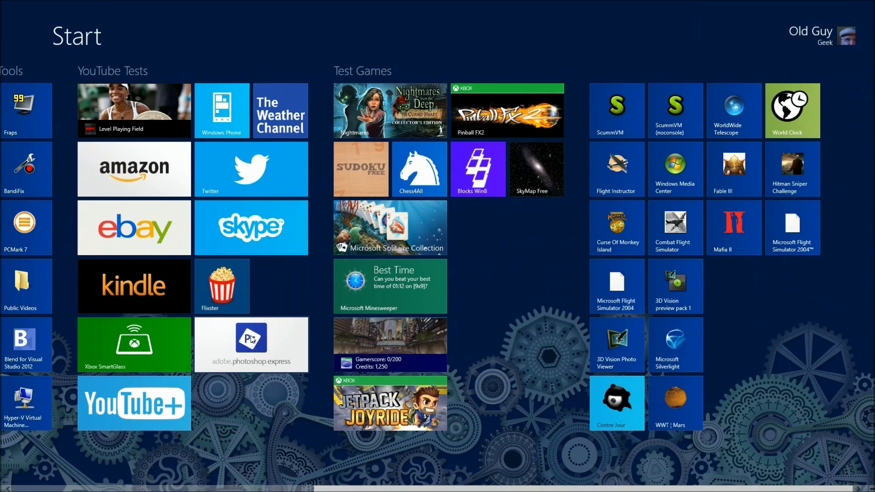
drag(587, 486, 364, 490)
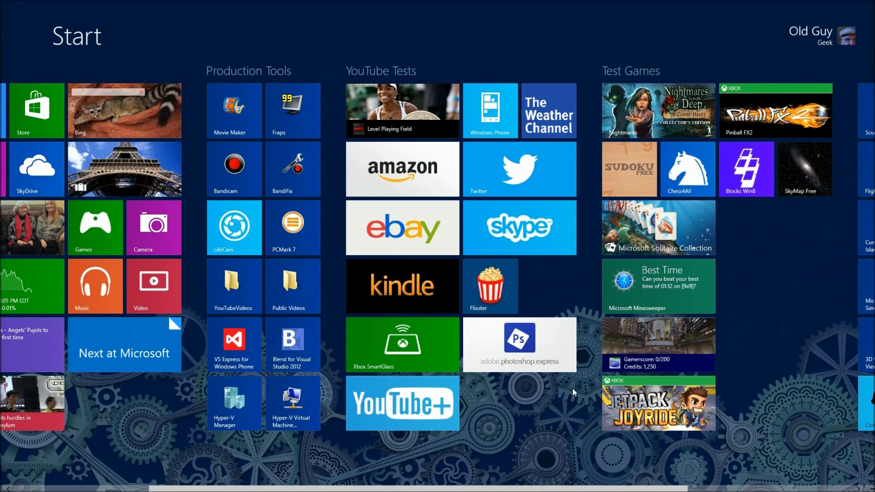
right_click(519, 346)
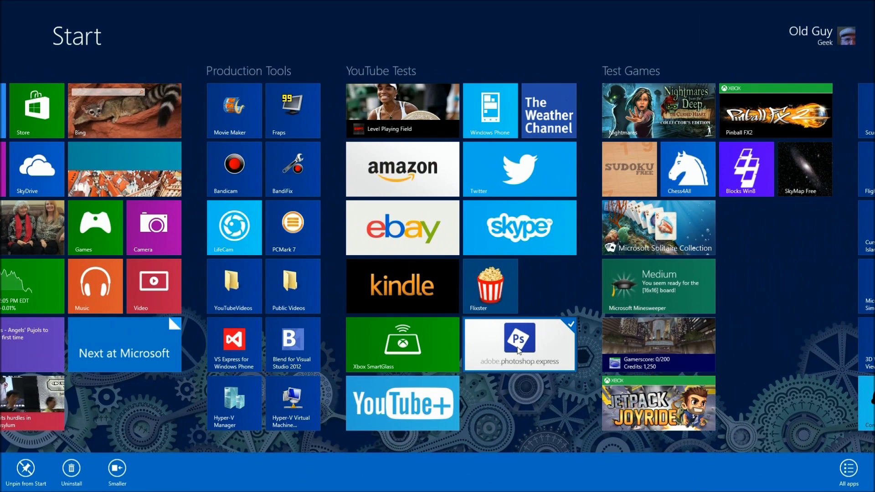
click(117, 468)
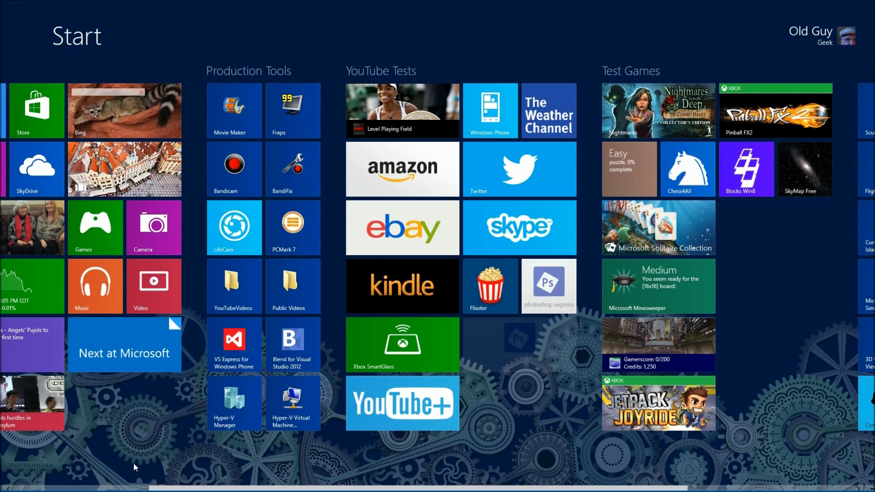
- Launch Photoshop Express, page through the Getting Started tour, and skip it
click(547, 290)
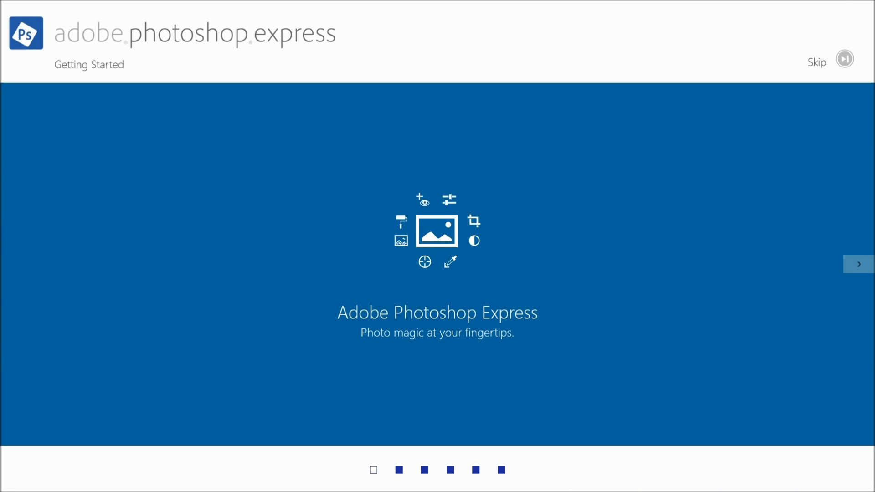
click(858, 264)
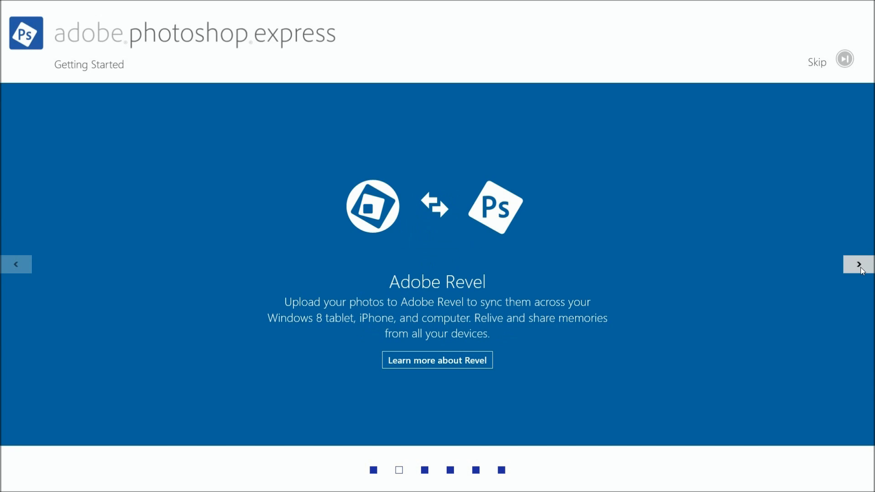
click(859, 265)
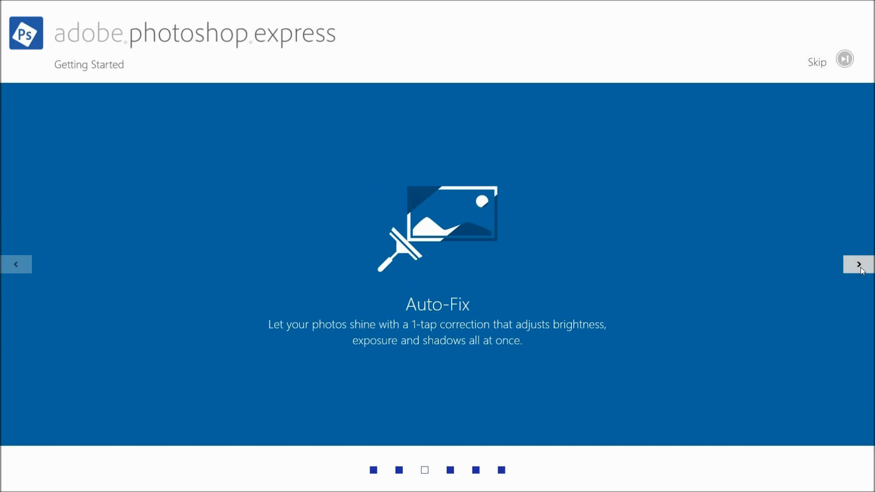
click(17, 265)
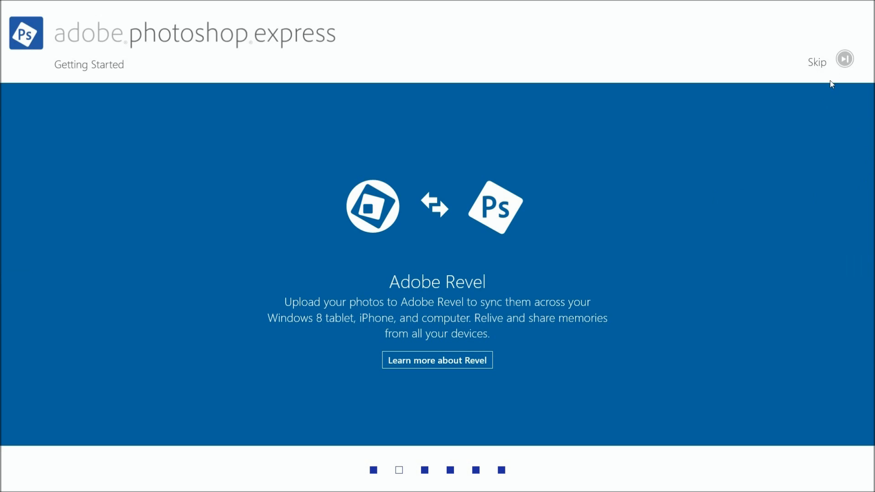
click(825, 64)
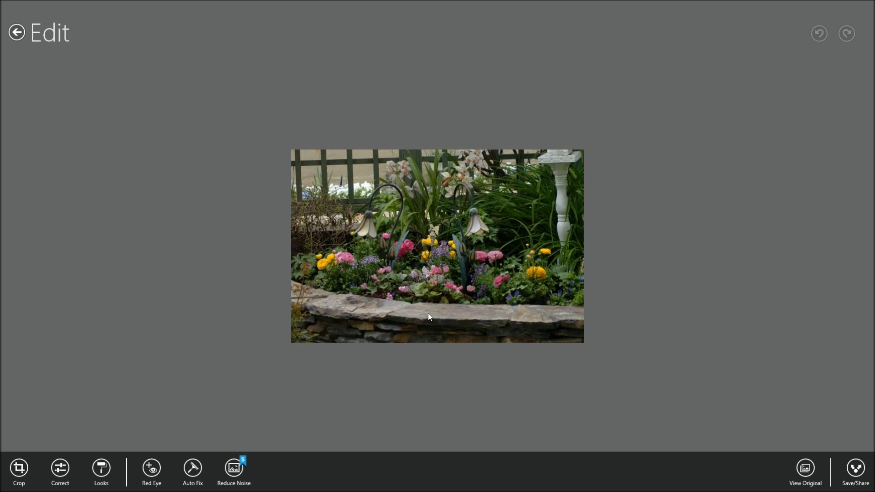
- Try rotating, flipping and straightening the photo in Crop, then reset it and move to Correct
click(18, 468)
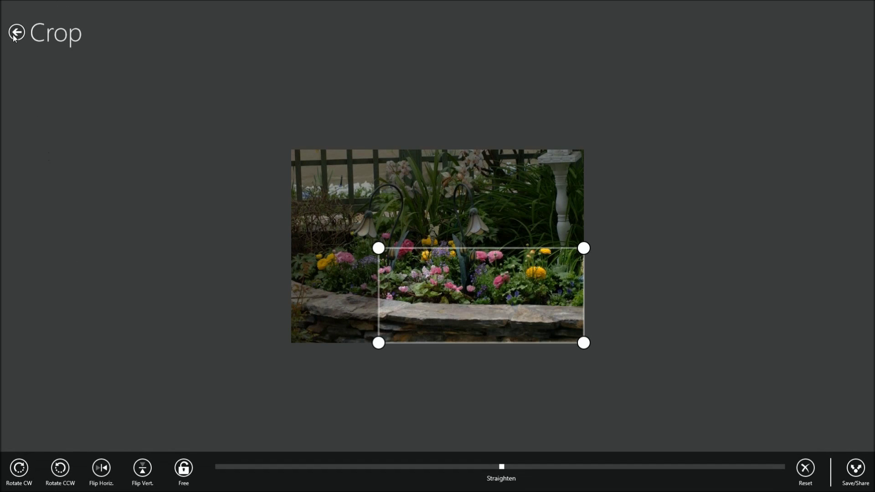
click(60, 468)
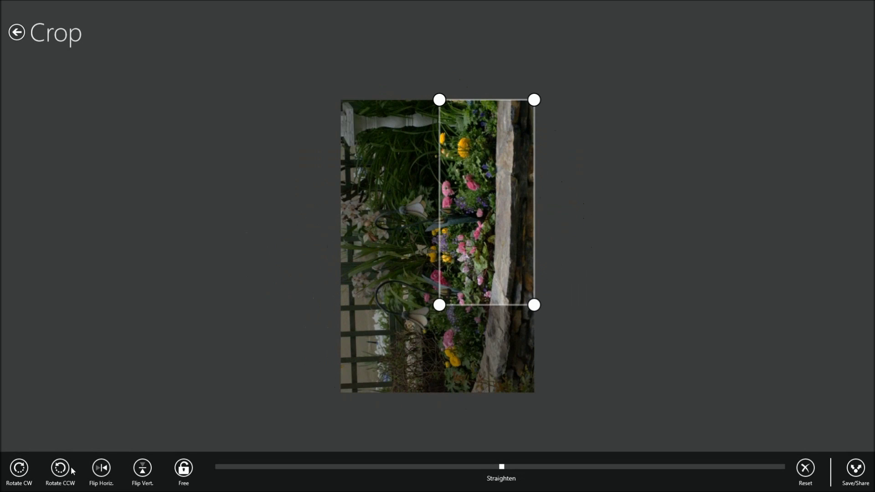
click(101, 471)
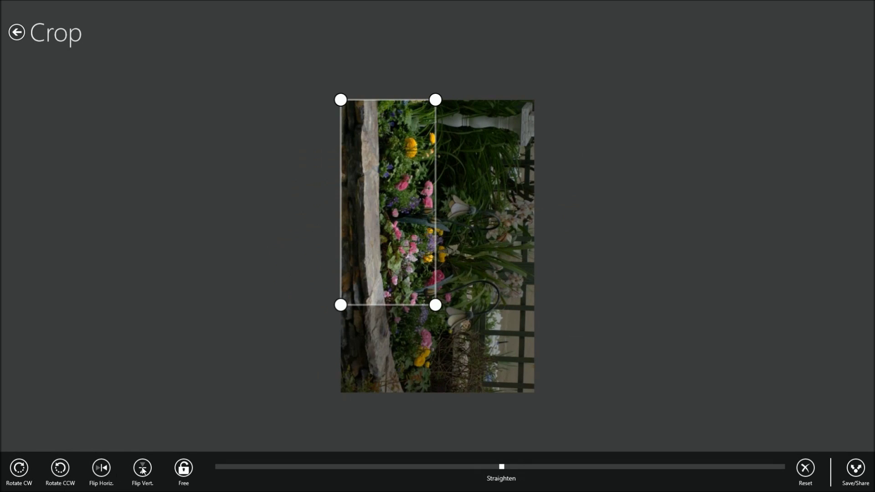
click(142, 469)
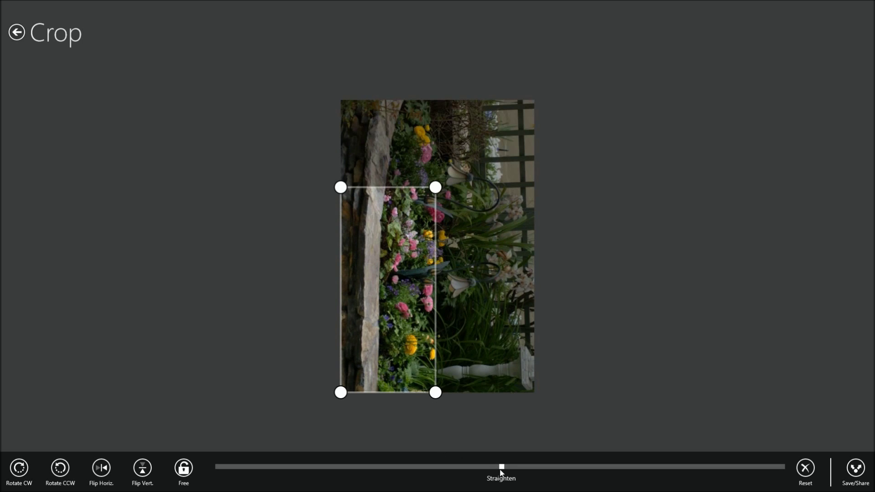
drag(501, 467, 553, 468)
click(806, 469)
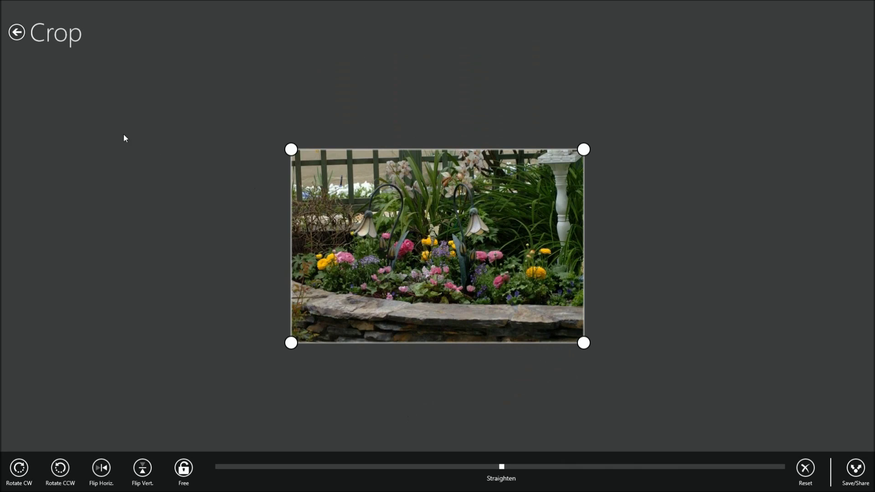
click(18, 33)
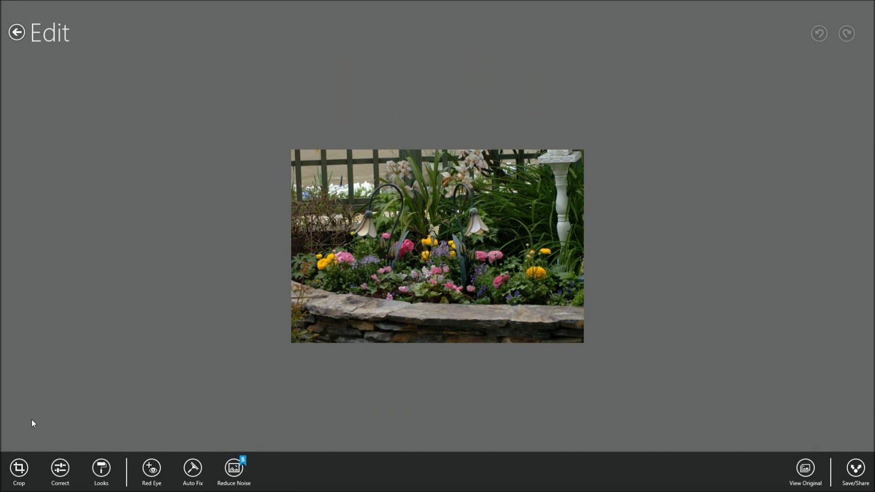
click(56, 467)
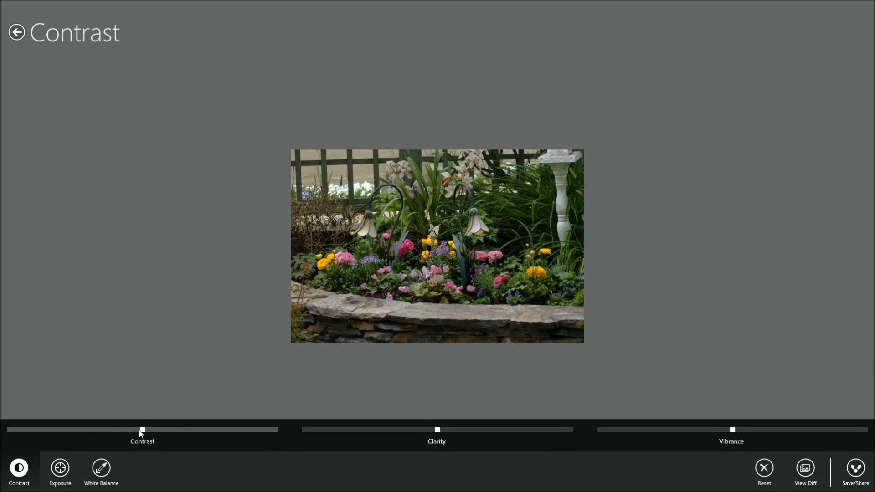
- Lower the photo's contrast and raise its exposure slightly
drag(141, 434, 98, 429)
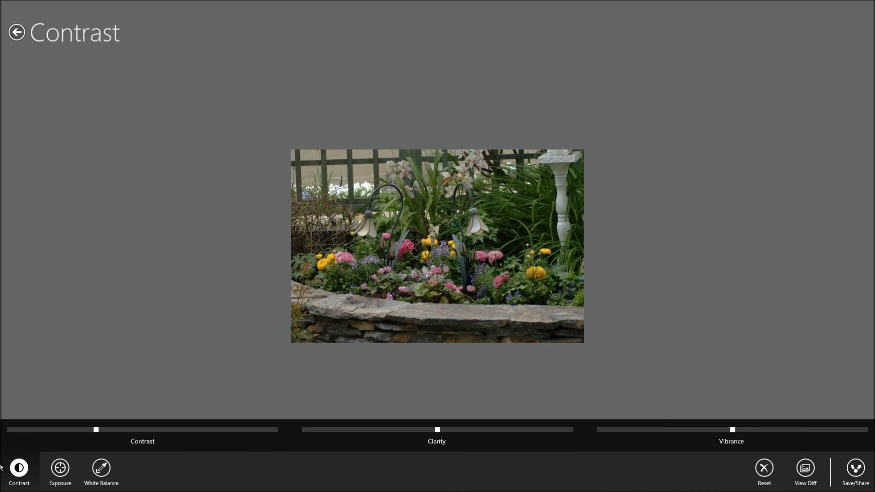
click(60, 471)
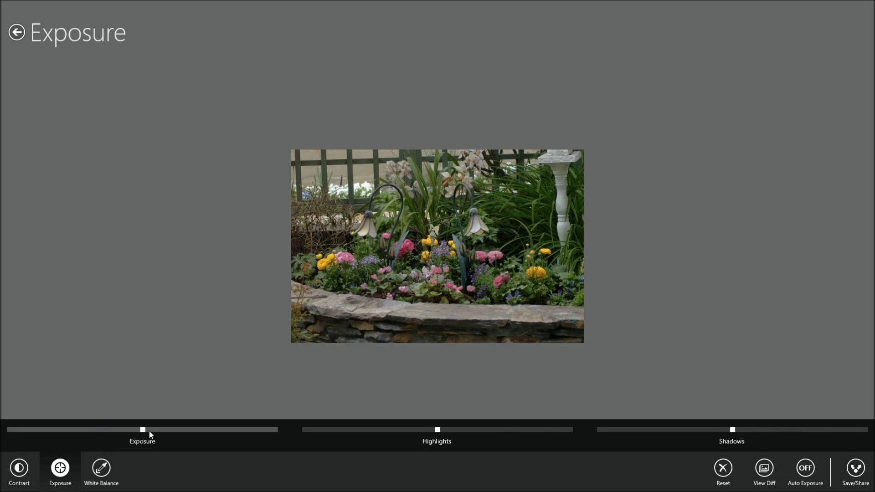
drag(142, 431, 168, 439)
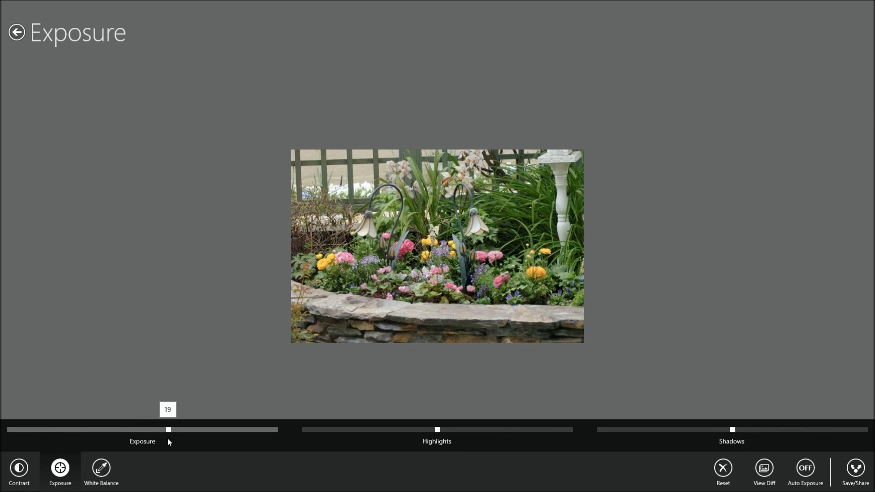
- Trial temperature and tint changes against the original, reset white balance, and return to Edit
click(99, 468)
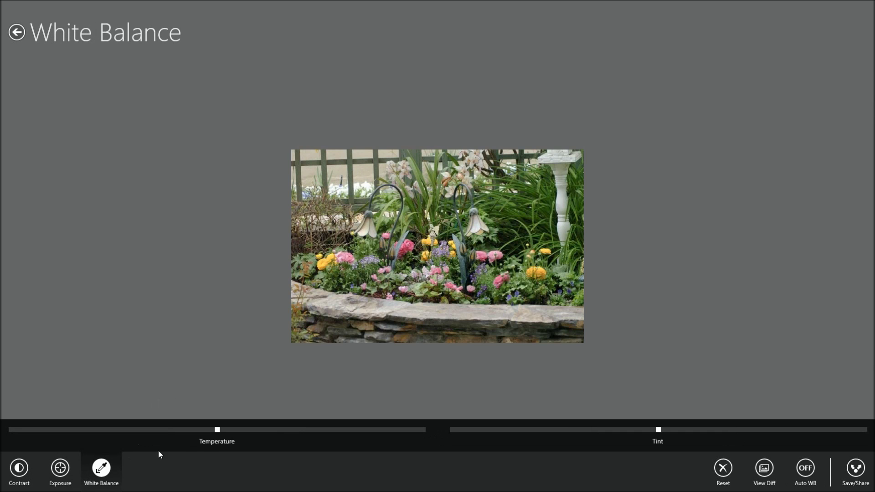
mouse_move(172, 433)
mouse_down()
mouse_move(123, 433)
mouse_move(249, 440)
mouse_move(177, 442)
mouse_up()
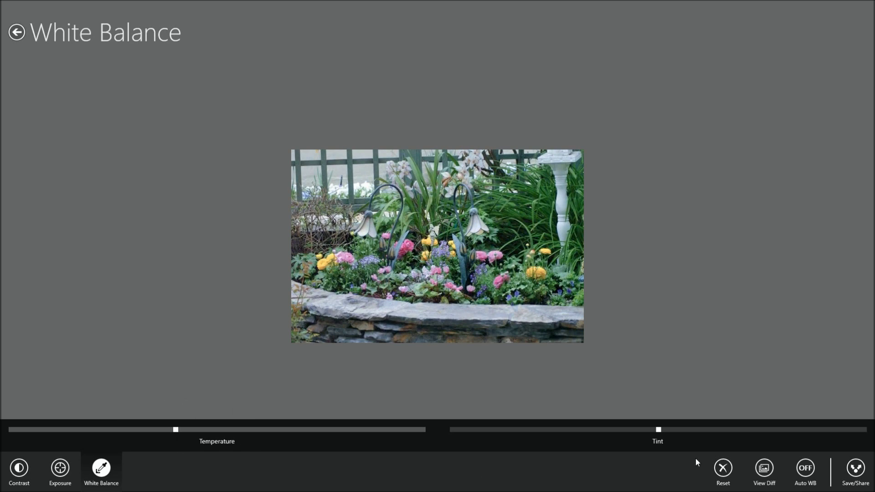
click(652, 430)
drag(651, 429, 751, 433)
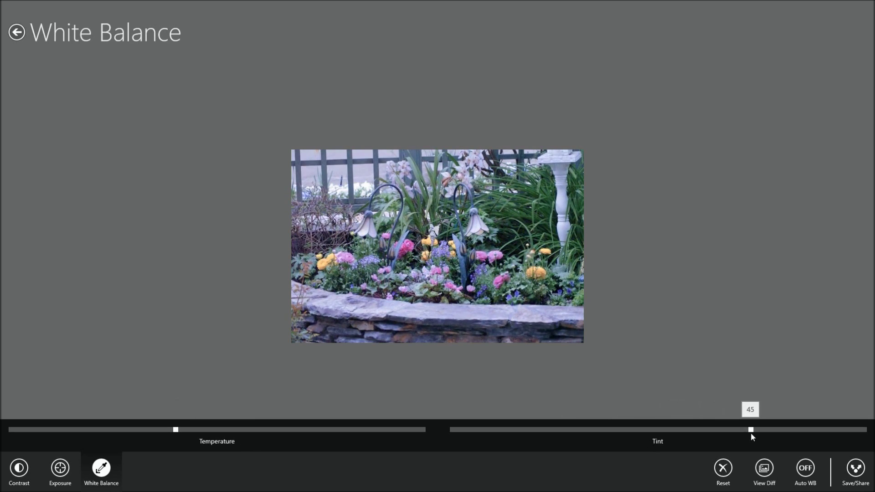
click(765, 468)
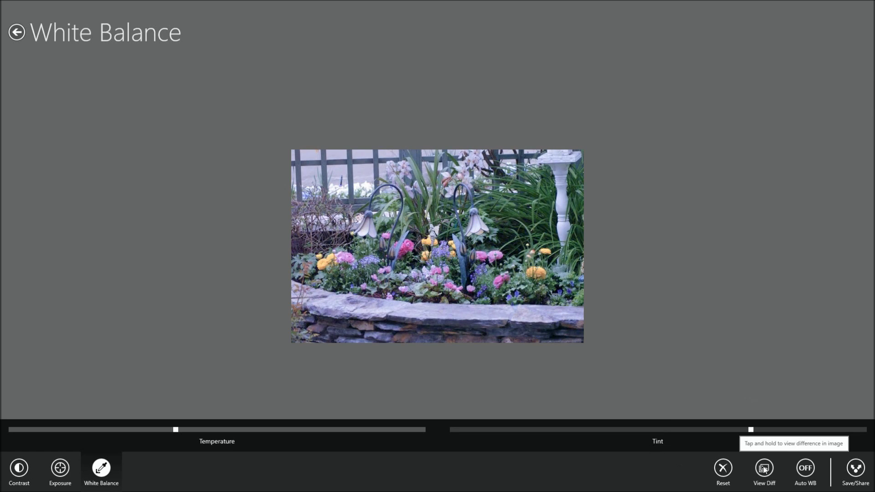
click(764, 469)
click(723, 468)
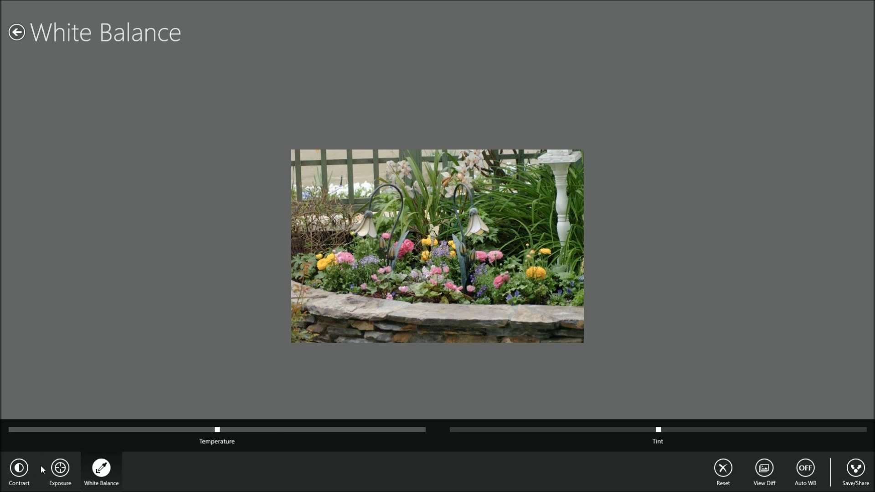
click(61, 468)
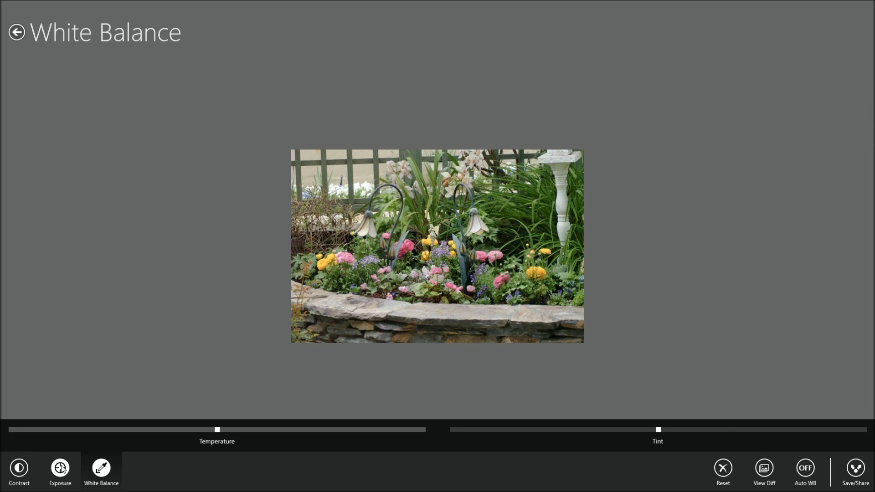
click(17, 33)
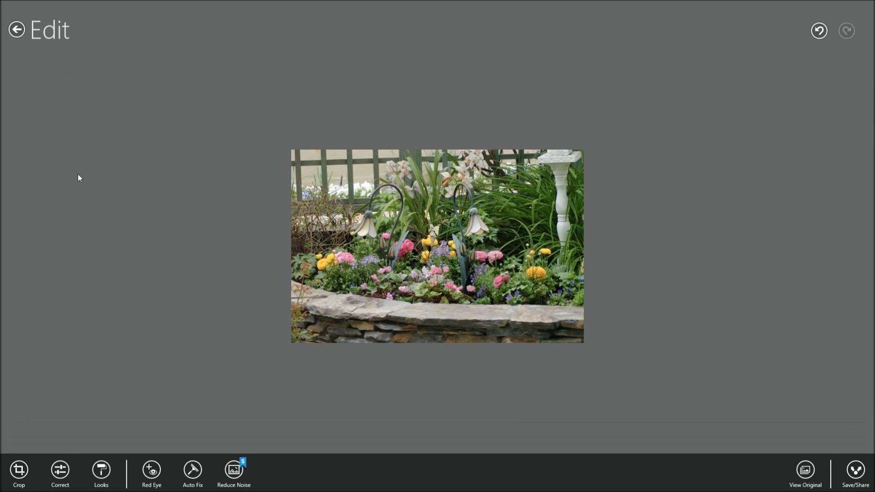
click(101, 473)
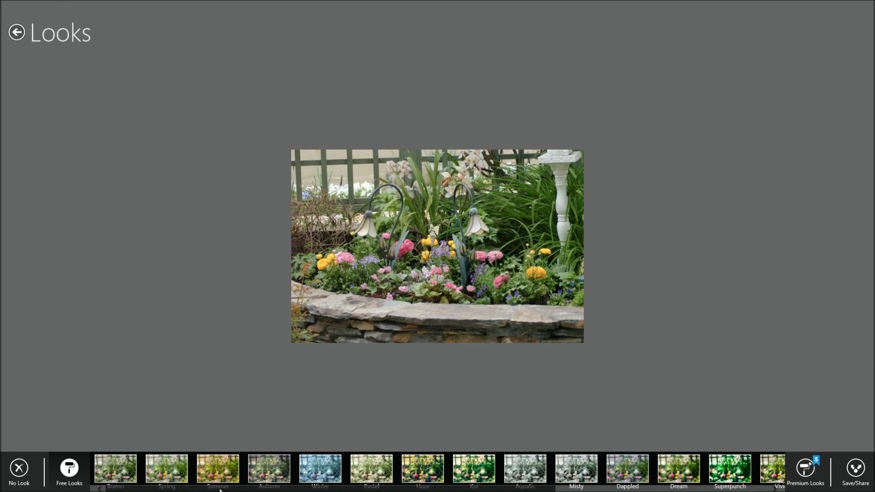
scroll(207, 489, down, 3)
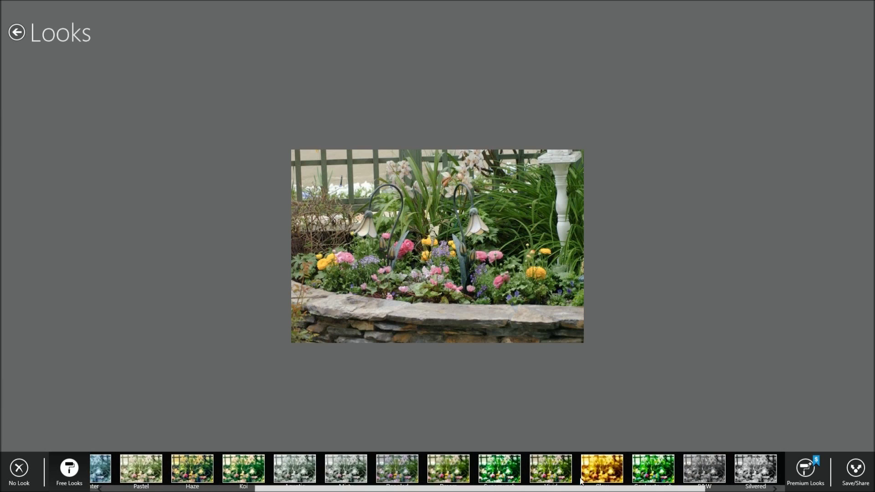
click(806, 468)
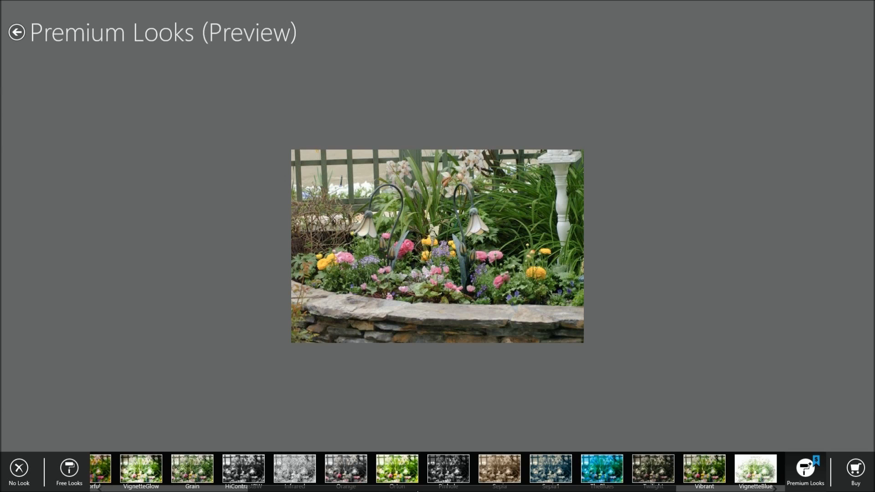
drag(418, 491, 268, 491)
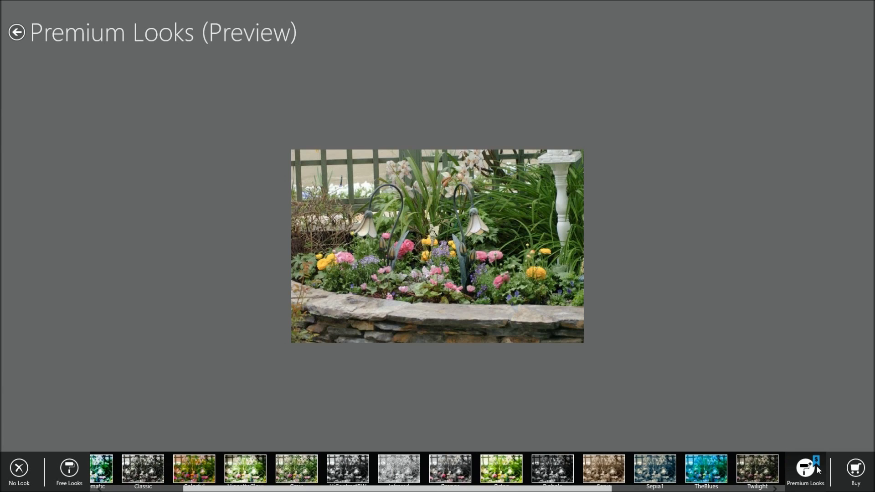
click(69, 470)
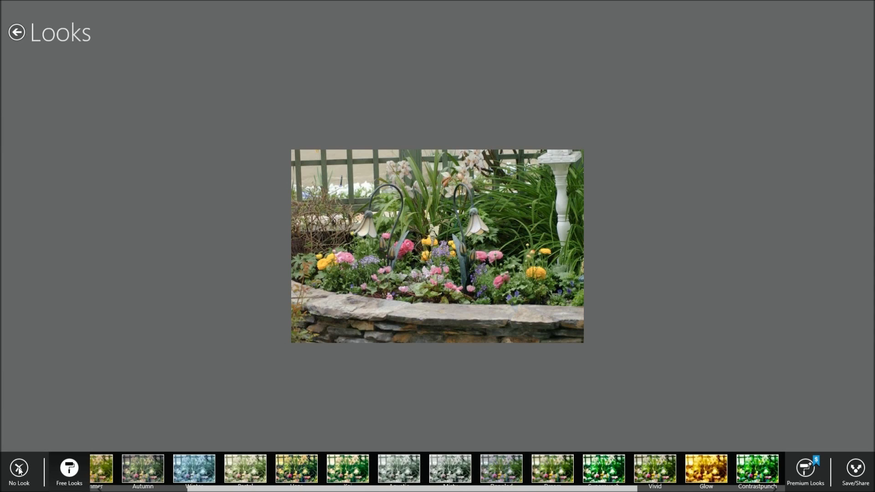
- Check the photo for red eye (none found), then apply Auto Fix
click(17, 32)
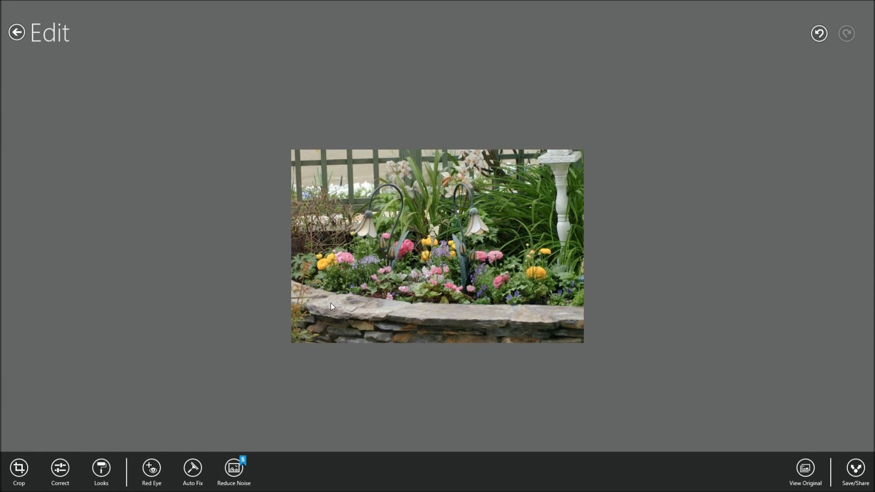
click(153, 473)
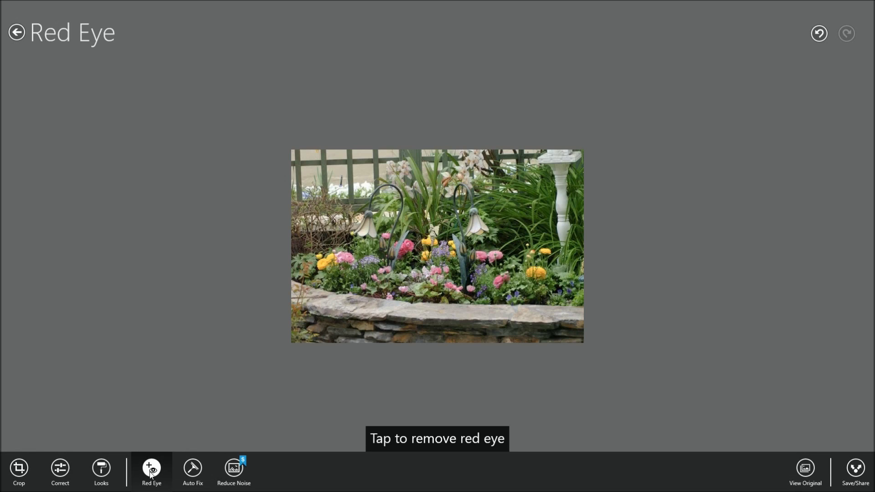
click(468, 246)
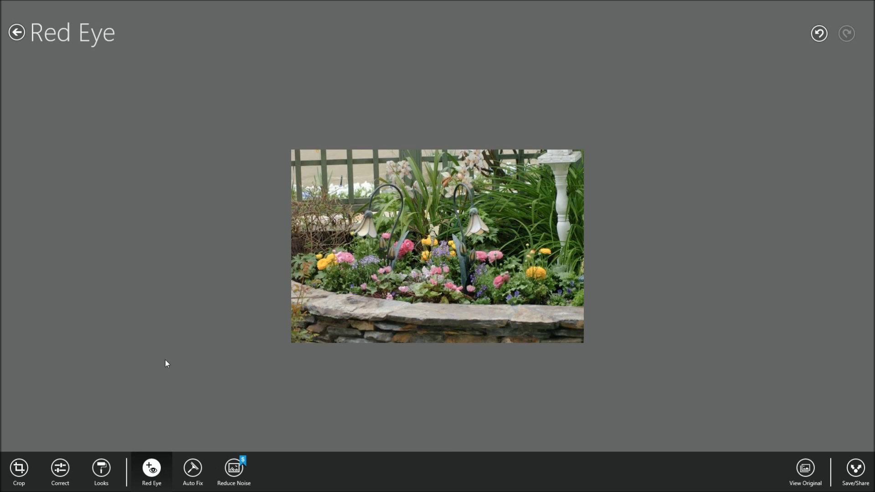
click(20, 37)
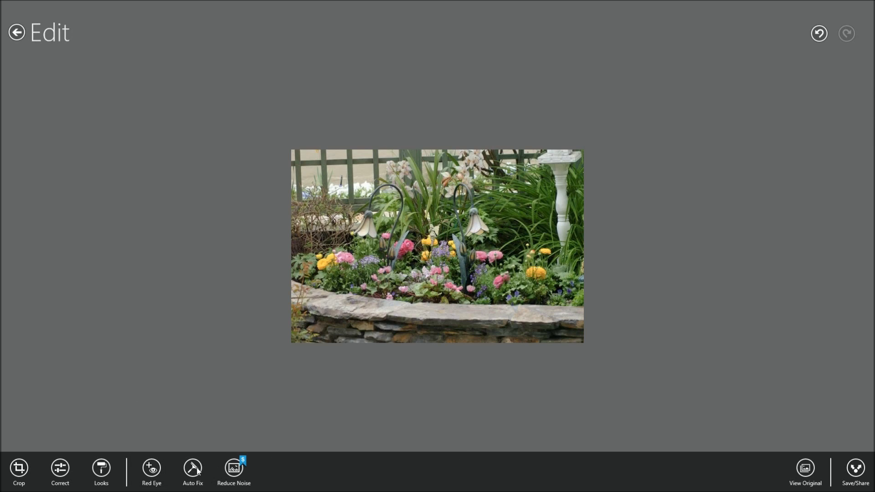
click(198, 469)
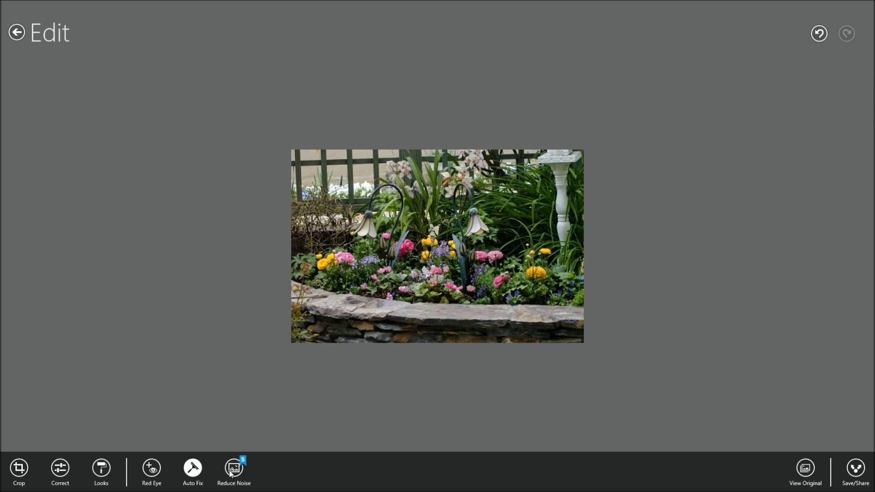
click(230, 473)
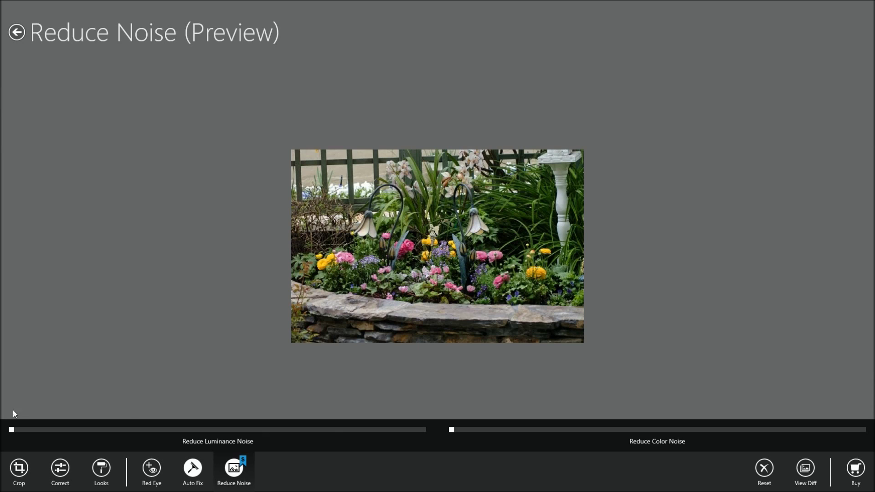
drag(11, 429, 237, 449)
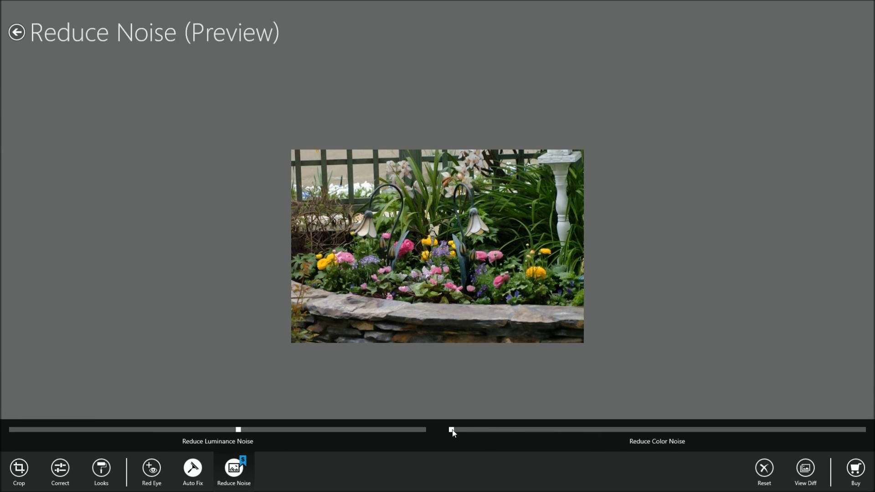
drag(451, 429, 658, 442)
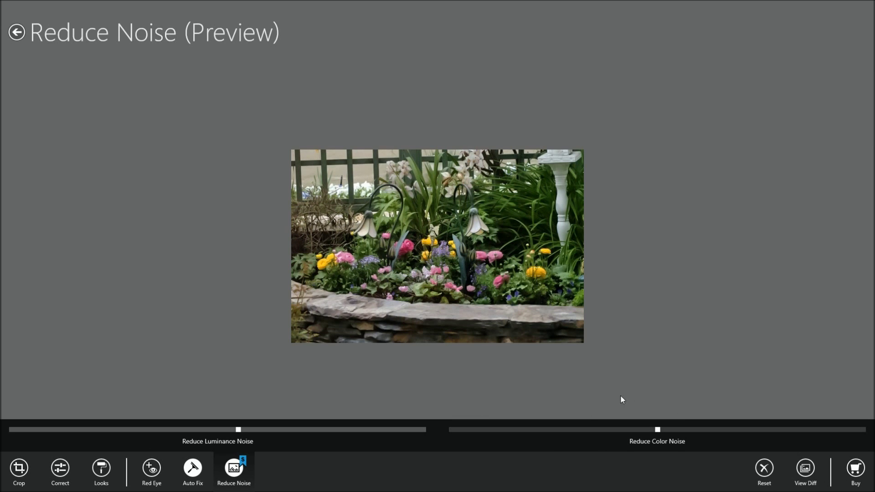
click(19, 35)
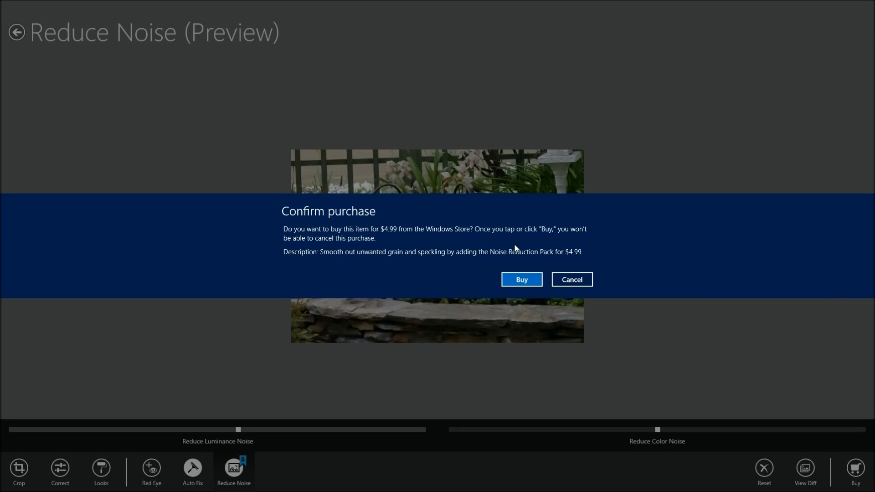
click(573, 280)
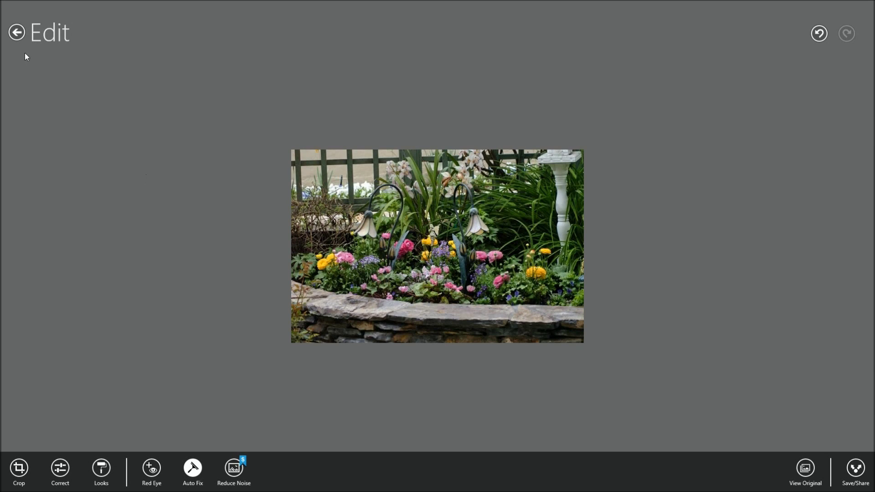
- Close the edited photo, choosing Do Not Save at the prompt
click(15, 32)
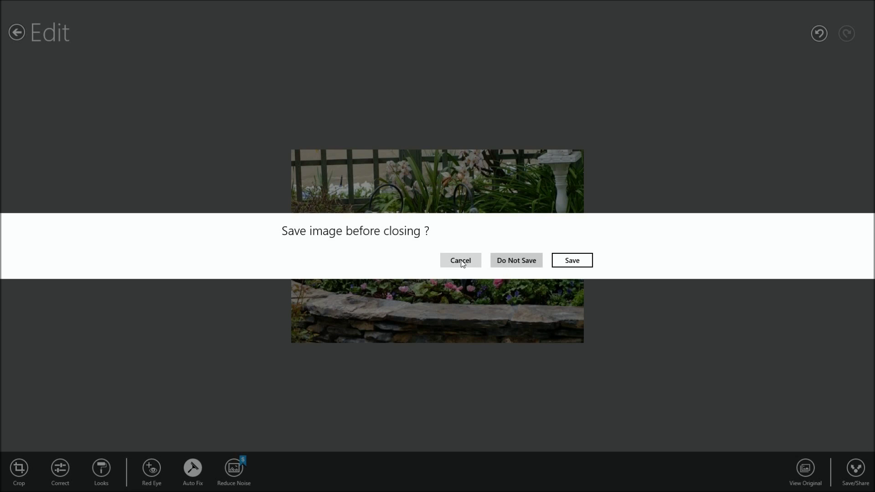
click(511, 265)
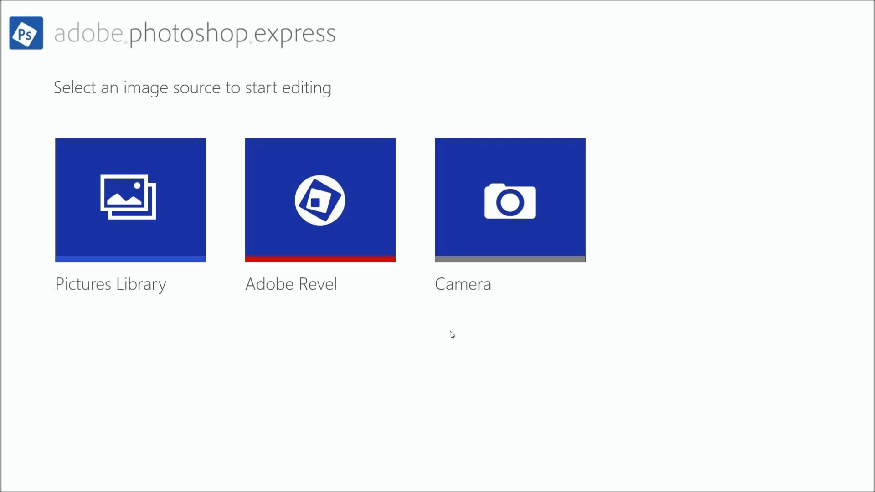
- Close Photoshop Express by dragging it from the top edge to the bottom
drag(527, 2, 506, 490)
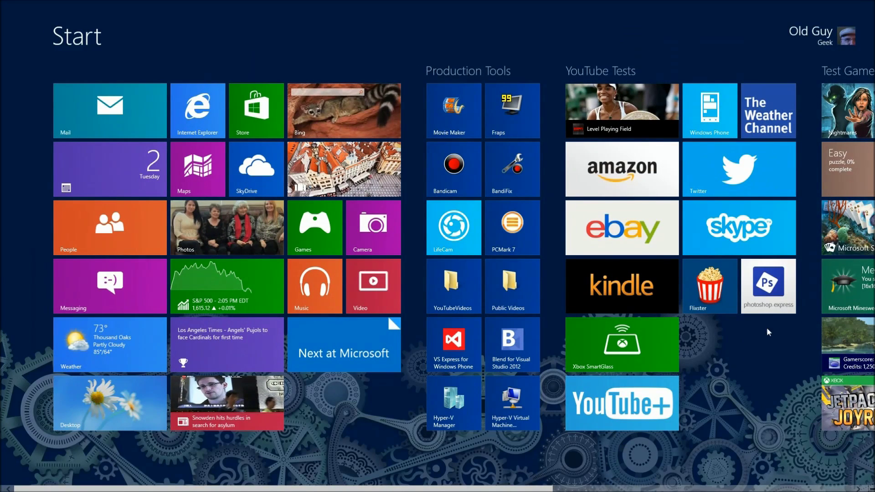